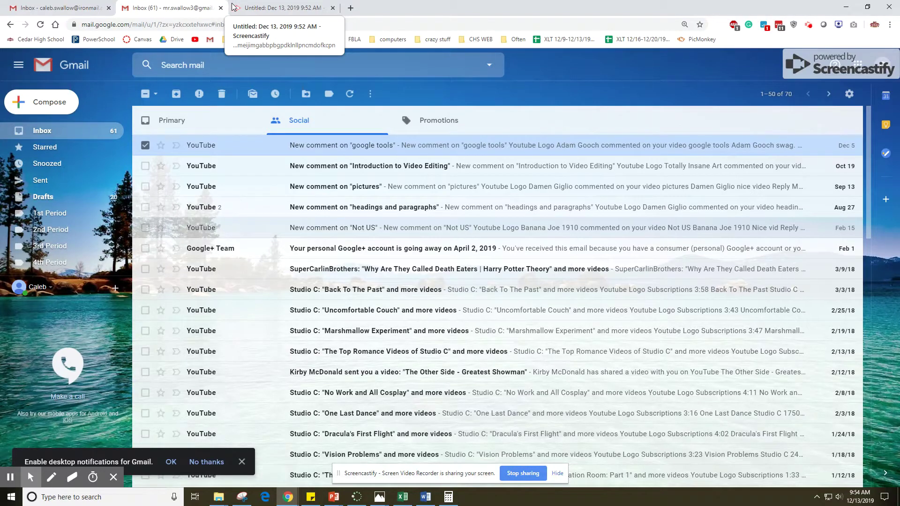
- Look over the inbox type choices without changing them, then go to the Social category
{"action": "left_click", "coordinate": [69, 134]}
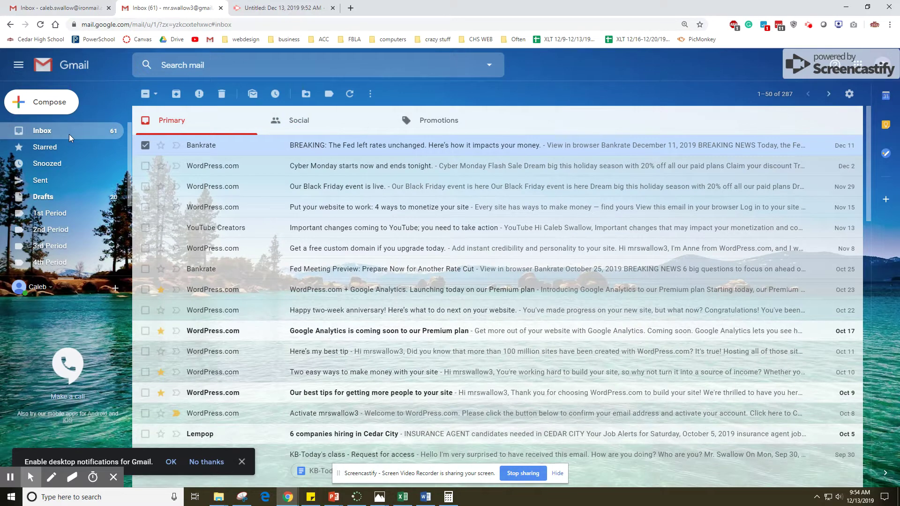
{"action": "left_click", "coordinate": [115, 131]}
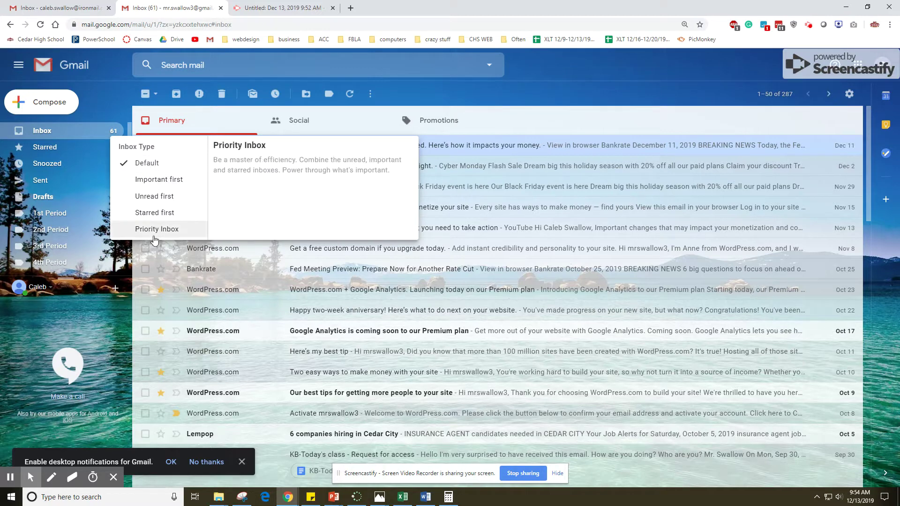
{"action": "left_click", "coordinate": [144, 163]}
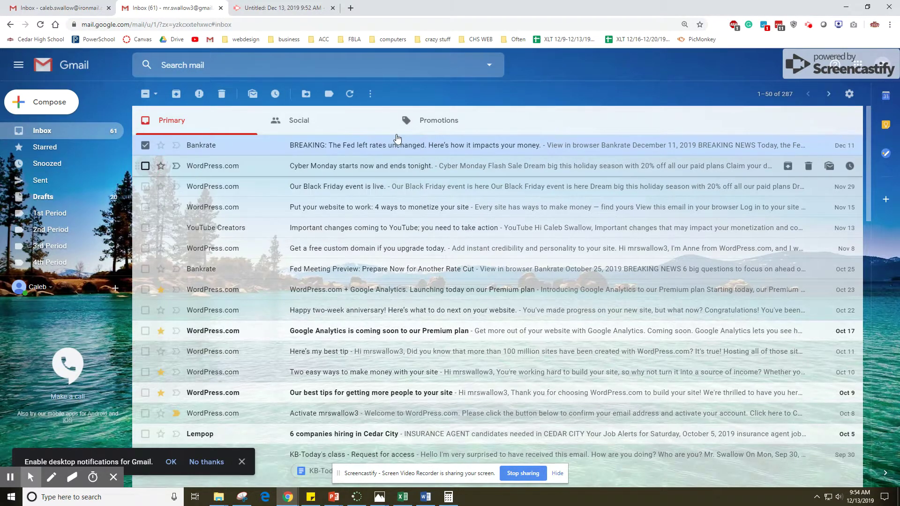
{"action": "left_click", "coordinate": [303, 120]}
{"action": "left_click", "coordinate": [259, 120]}
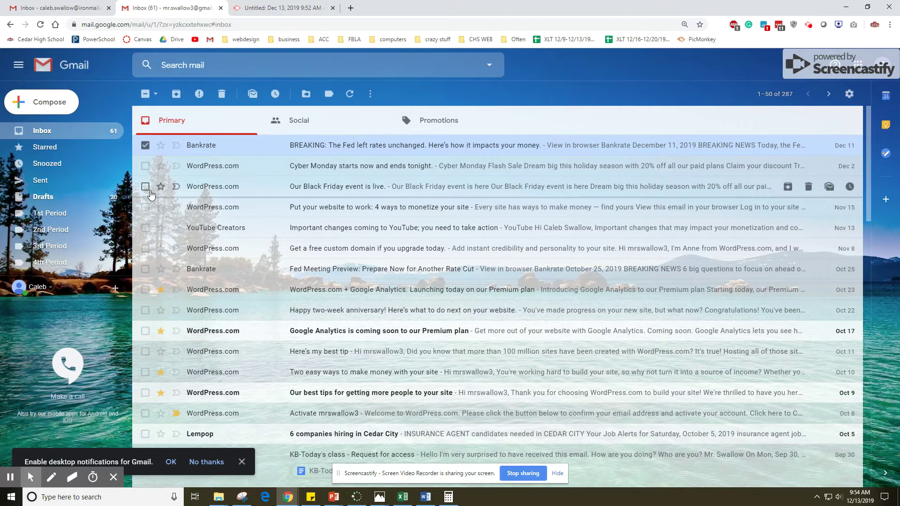
{"action": "left_click", "coordinate": [287, 123]}
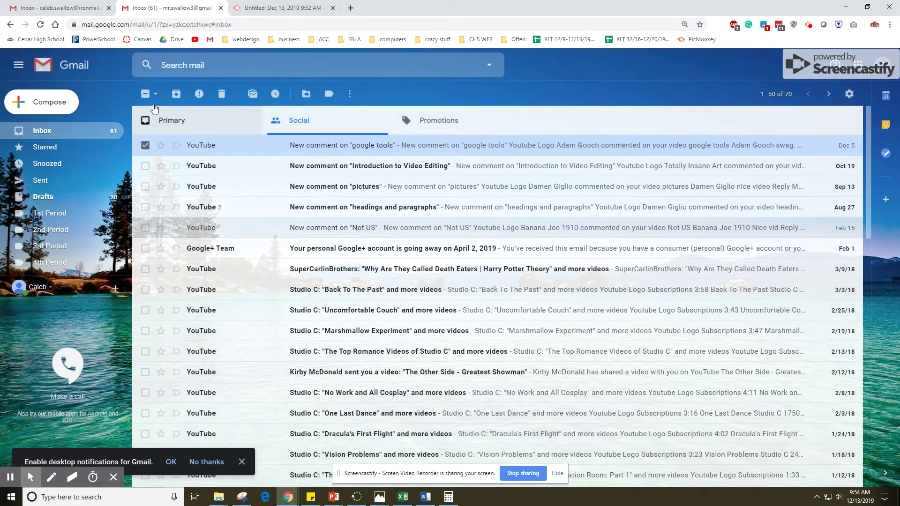
- Select all 50 Social conversations on the first page and archive them
{"action": "left_click", "coordinate": [155, 93]}
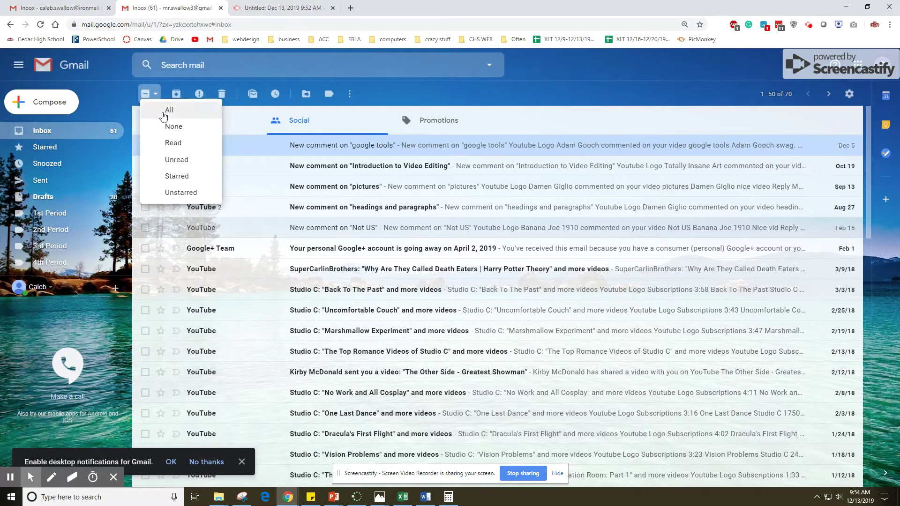
{"action": "left_click", "coordinate": [168, 111]}
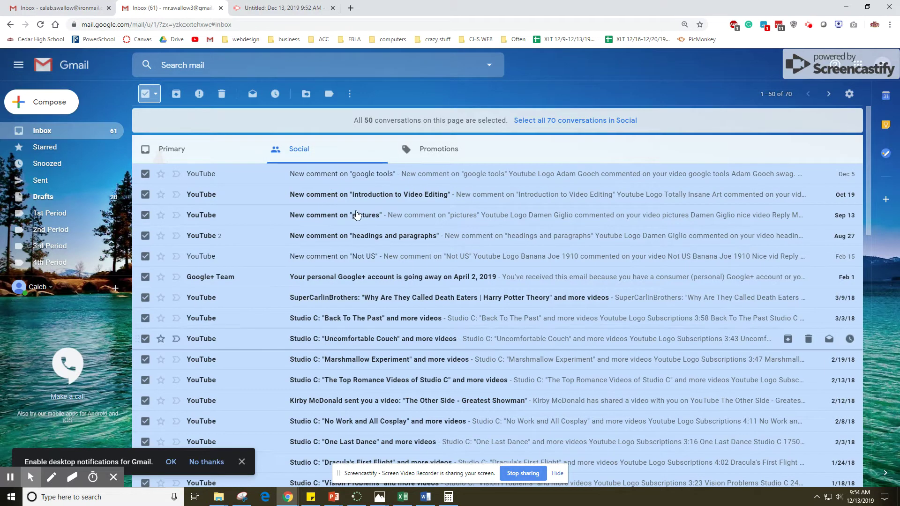
{"action": "scroll", "coordinate": [357, 215], "scroll_direction": "down", "scroll_amount": 2}
{"action": "scroll", "coordinate": [356, 215], "scroll_direction": "up", "scroll_amount": 2}
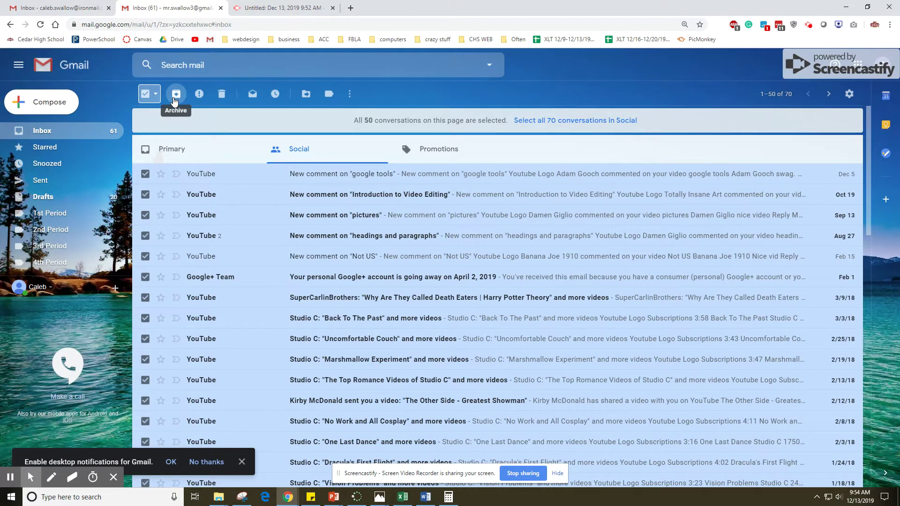
{"action": "left_click", "coordinate": [175, 101]}
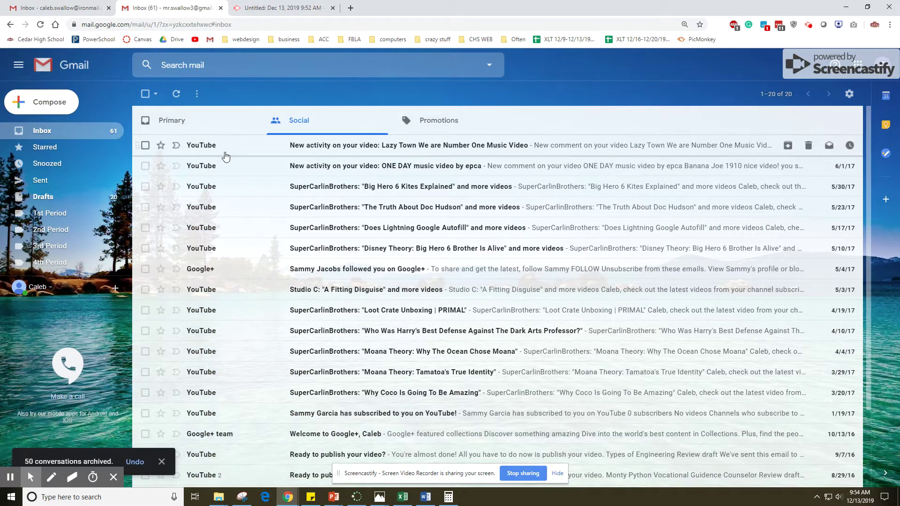
- Archive the remaining Social conversations and the first page of 50 Promotions
{"action": "left_click", "coordinate": [155, 95]}
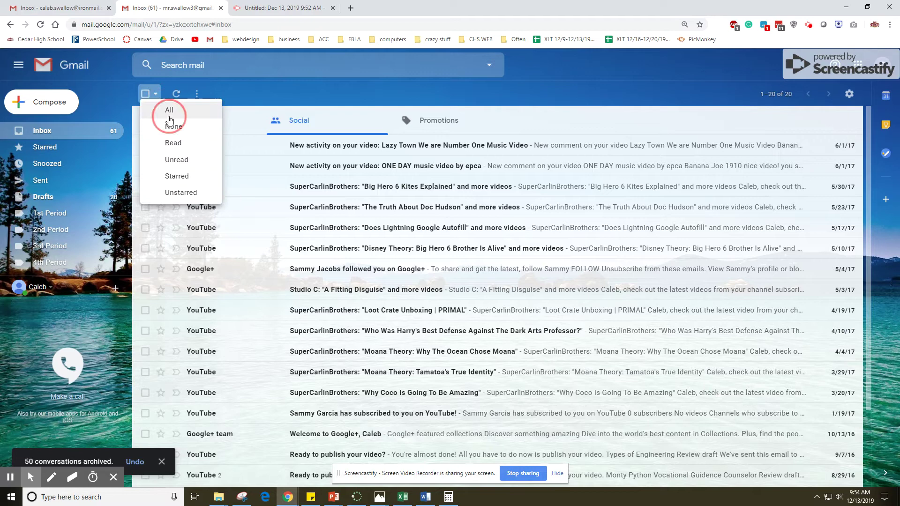
{"action": "left_click", "coordinate": [167, 107]}
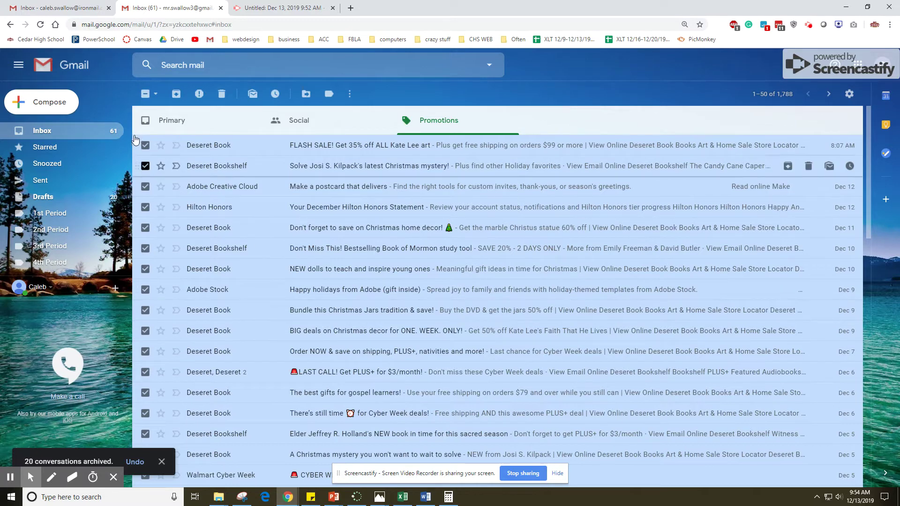
{"action": "left_click", "coordinate": [176, 94]}
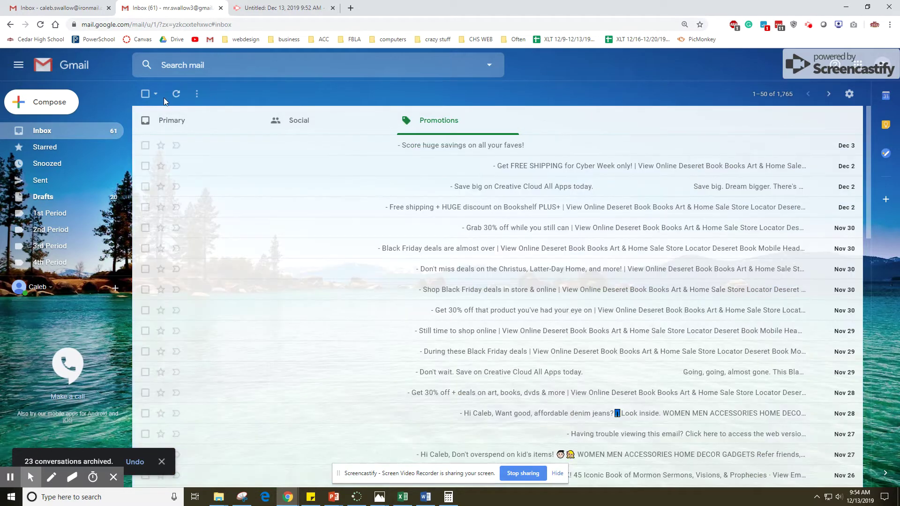
{"action": "left_click", "coordinate": [166, 114]}
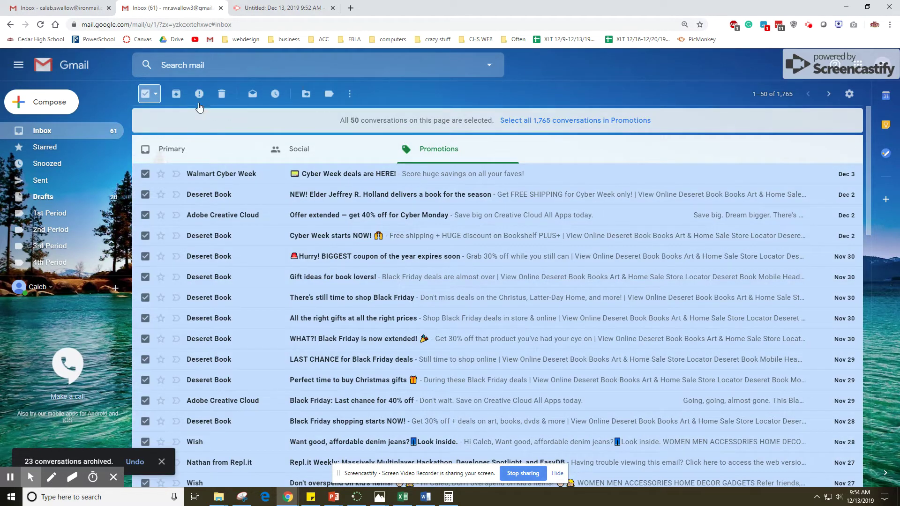
{"action": "left_click", "coordinate": [176, 95]}
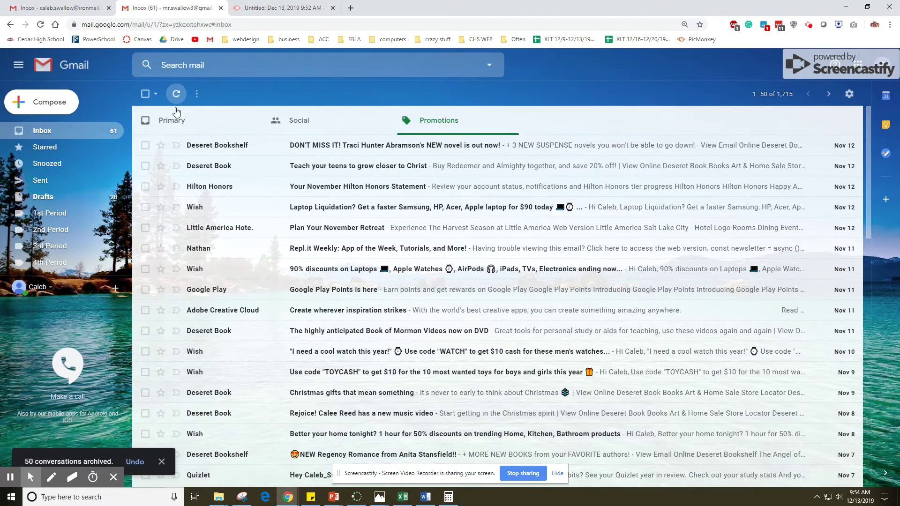
- Archive two more pages of 50 Promotions conversations
{"action": "left_click", "coordinate": [154, 95]}
{"action": "left_click", "coordinate": [169, 110]}
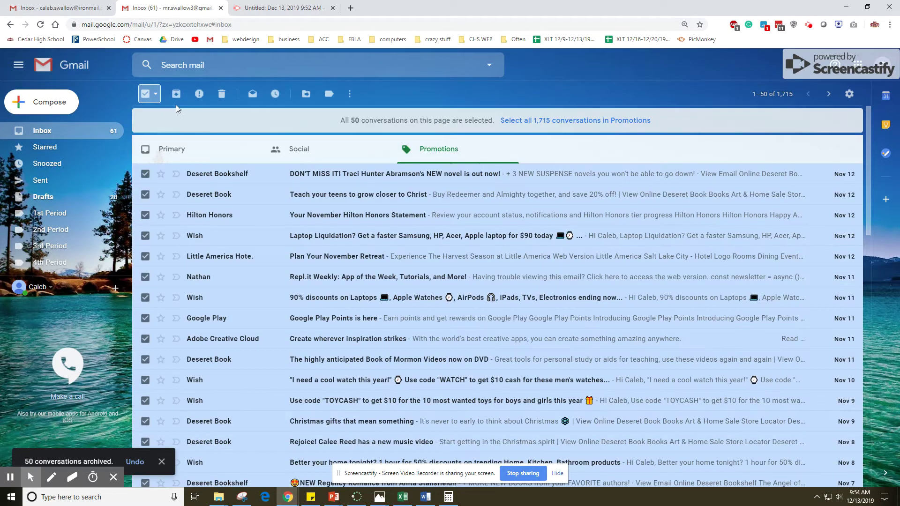
{"action": "left_click", "coordinate": [176, 95]}
{"action": "left_click", "coordinate": [178, 99]}
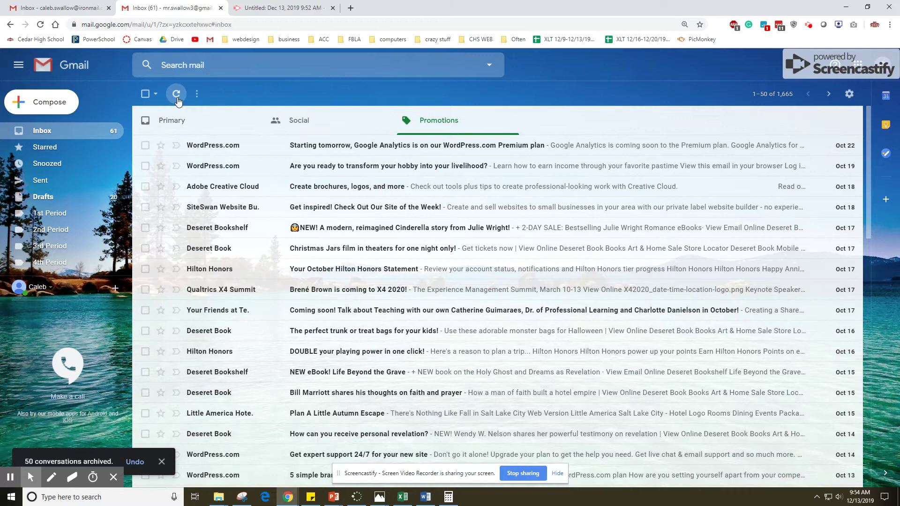
{"action": "left_click", "coordinate": [155, 95]}
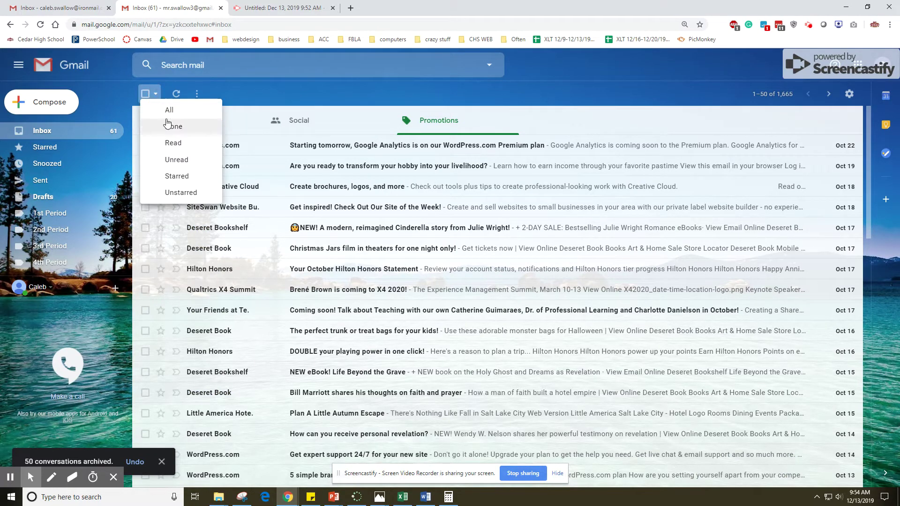
{"action": "left_click", "coordinate": [169, 111]}
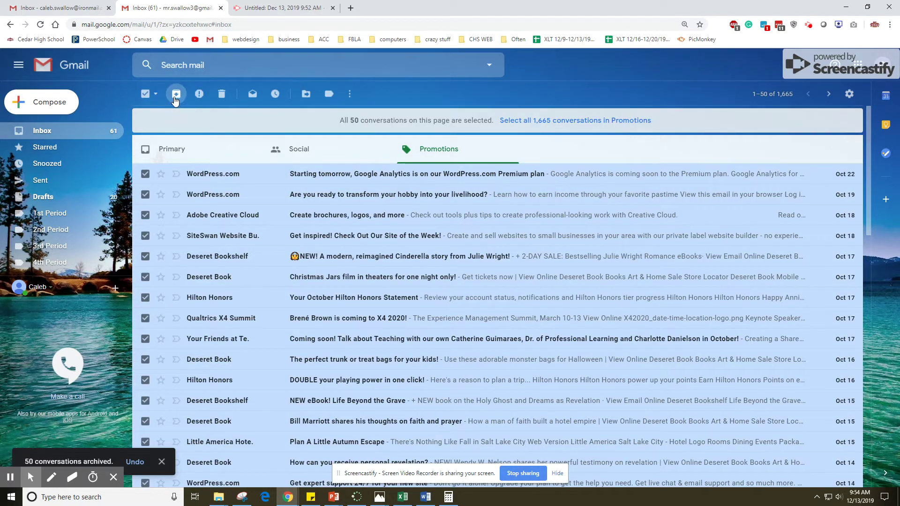
{"action": "left_click", "coordinate": [176, 96]}
- Archive further 50-conversation Promotions pages, bringing the tab down to 1,515
{"action": "left_click", "coordinate": [156, 94]}
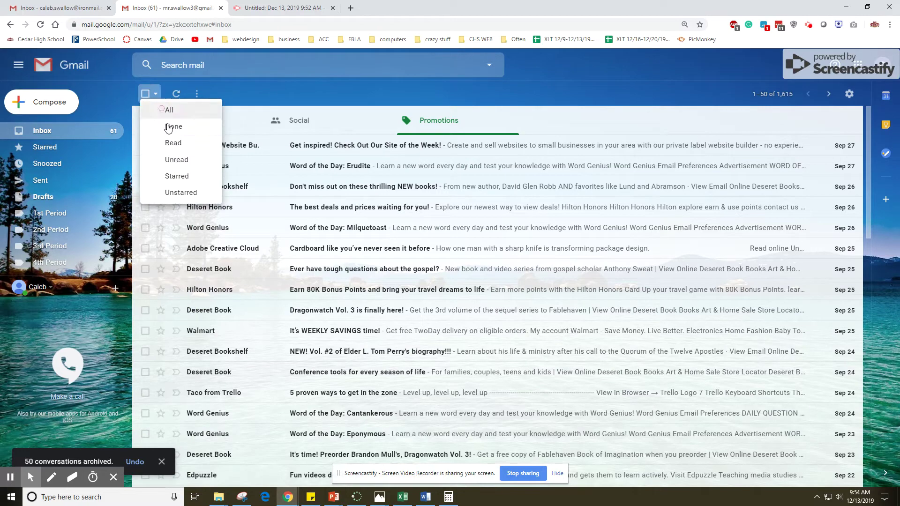
{"action": "left_click", "coordinate": [171, 110]}
{"action": "left_click", "coordinate": [179, 99]}
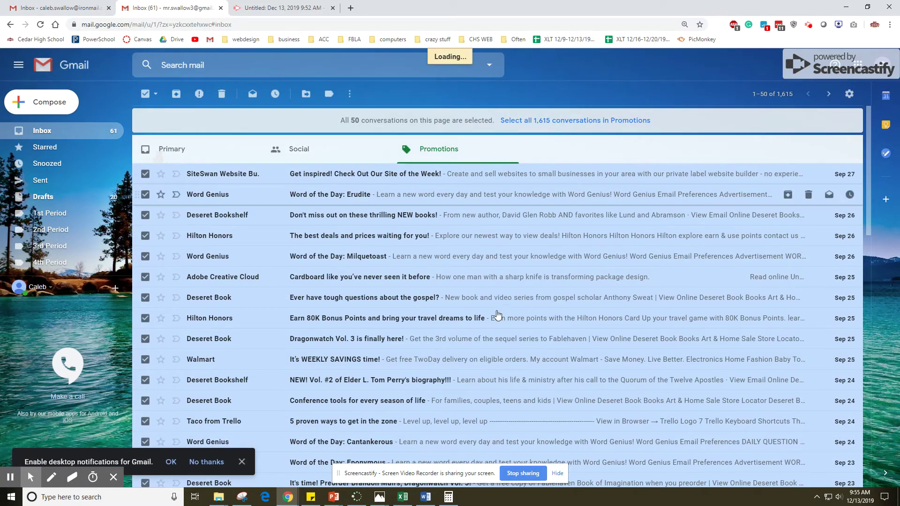
{"action": "scroll", "coordinate": [496, 314], "scroll_direction": "down", "scroll_amount": 5}
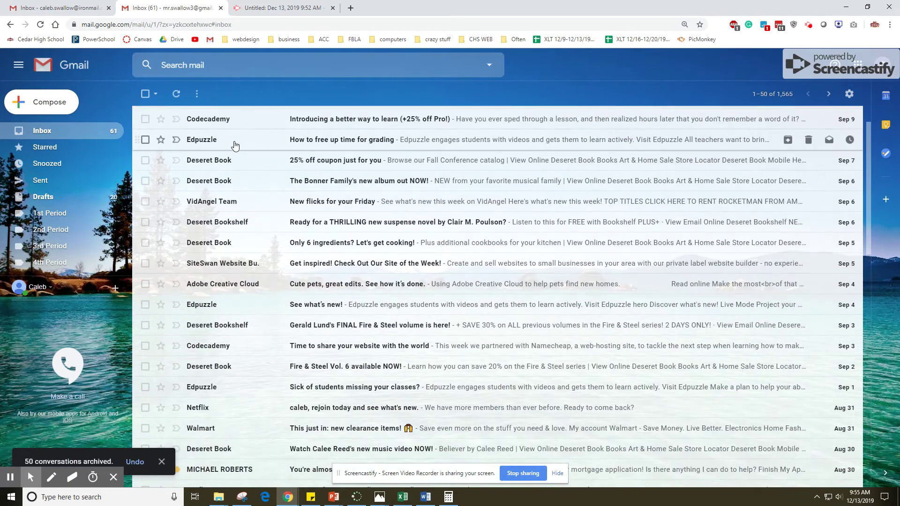
{"action": "scroll", "coordinate": [235, 146], "scroll_direction": "up", "scroll_amount": 2}
{"action": "left_click", "coordinate": [155, 93]}
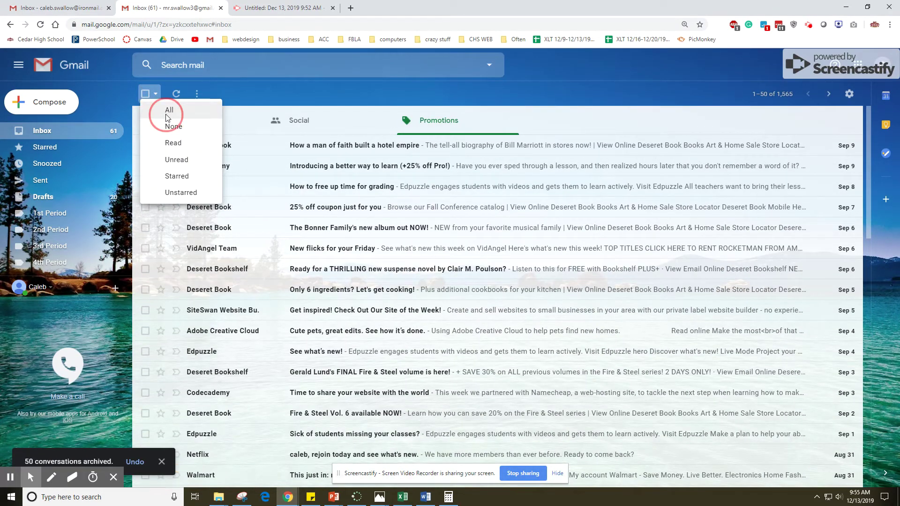
{"action": "left_click", "coordinate": [169, 111]}
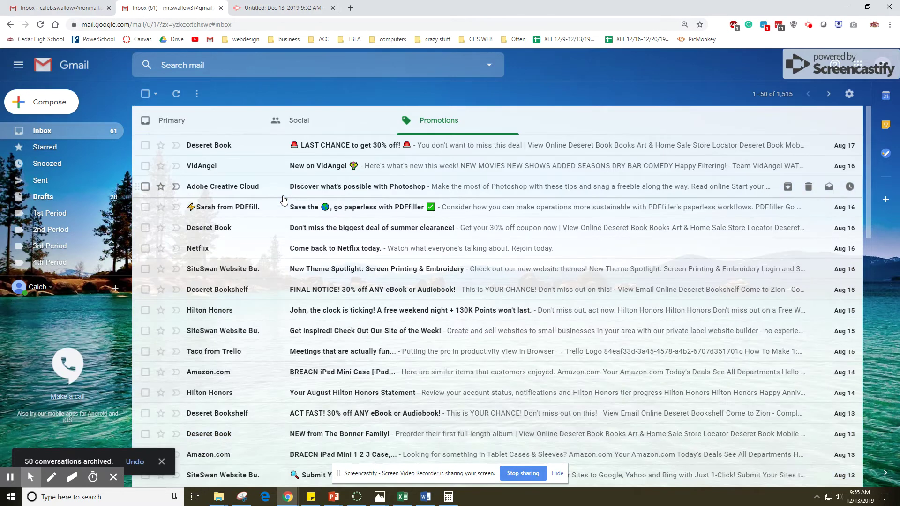
- Change the inbox type to Priority Inbox, showing 27 important and unread conversations
{"action": "left_click", "coordinate": [114, 132]}
{"action": "mouse_move", "coordinate": [159, 179]}
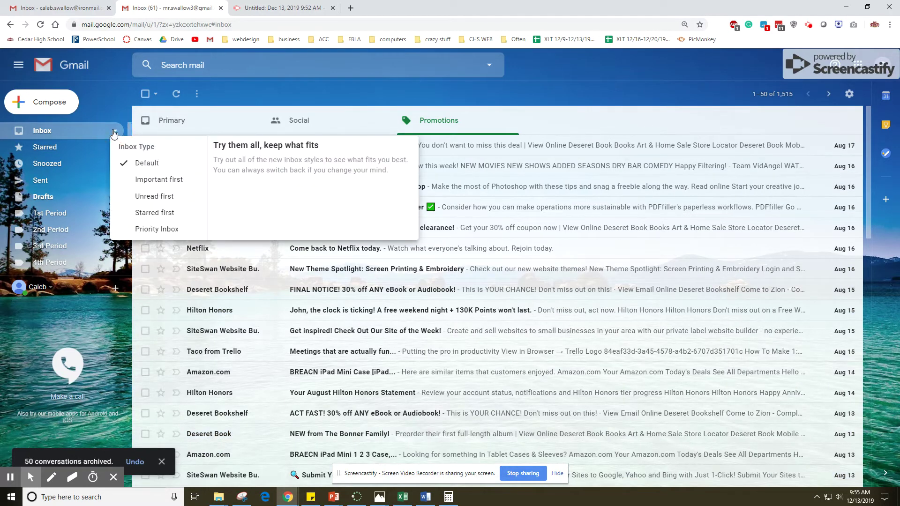
{"action": "left_click", "coordinate": [138, 184]}
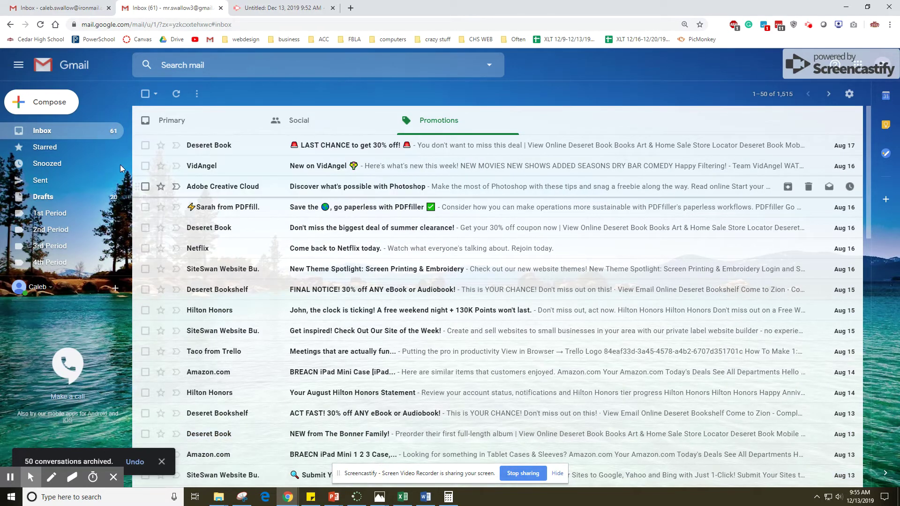
{"action": "left_click", "coordinate": [114, 132]}
{"action": "left_click", "coordinate": [155, 229]}
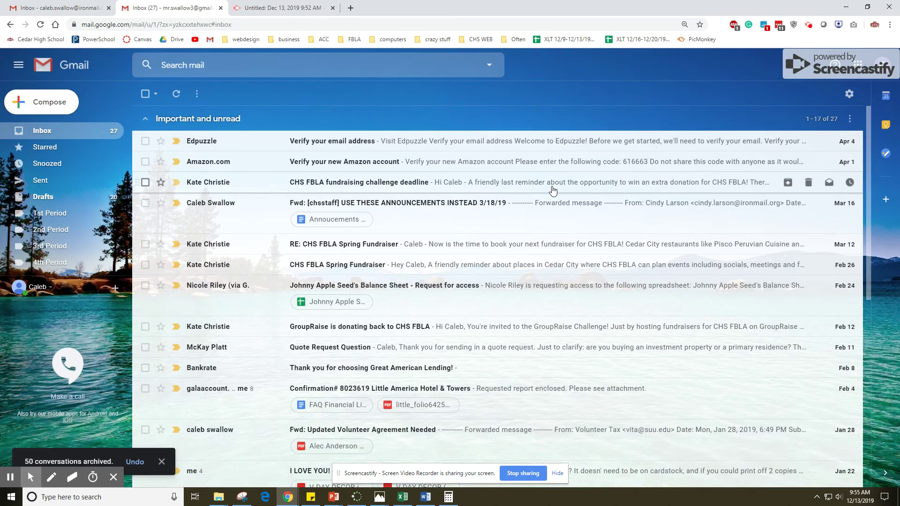
- Open the gear menu at the top right for display density, inbox and theme options
{"action": "left_click", "coordinate": [849, 94]}
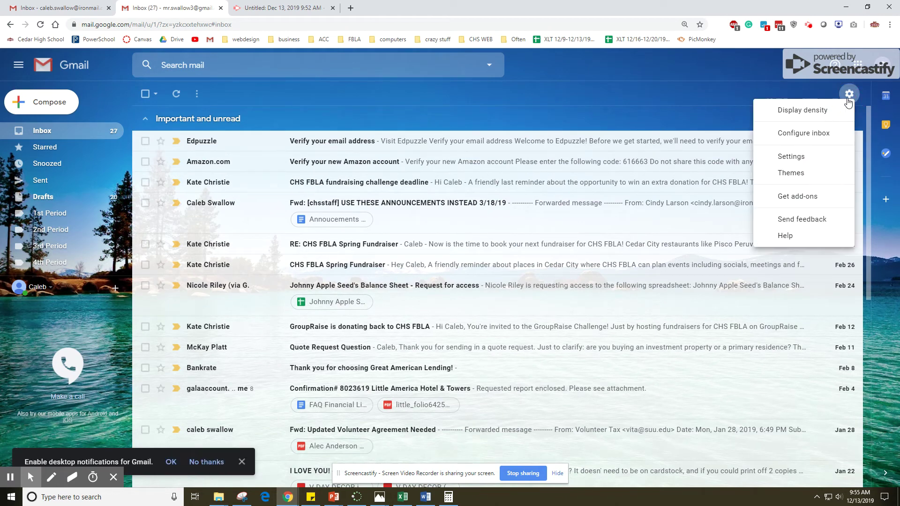